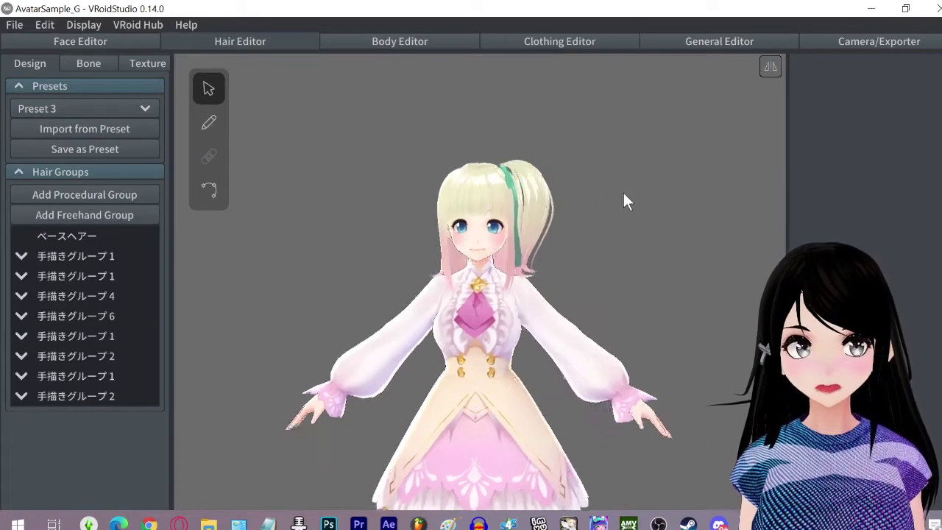
Step: Return from the hair texture settings to the hair design settings containing the presets and hair groups
{"action": "scroll", "coordinate": [623, 192], "scroll_direction": "up", "scroll_amount": 3}
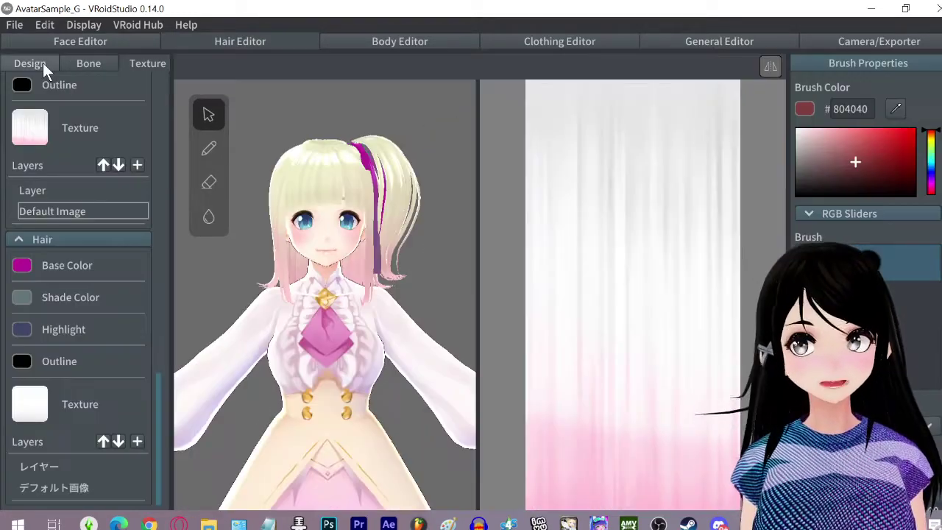
{"action": "left_click", "coordinate": [43, 62]}
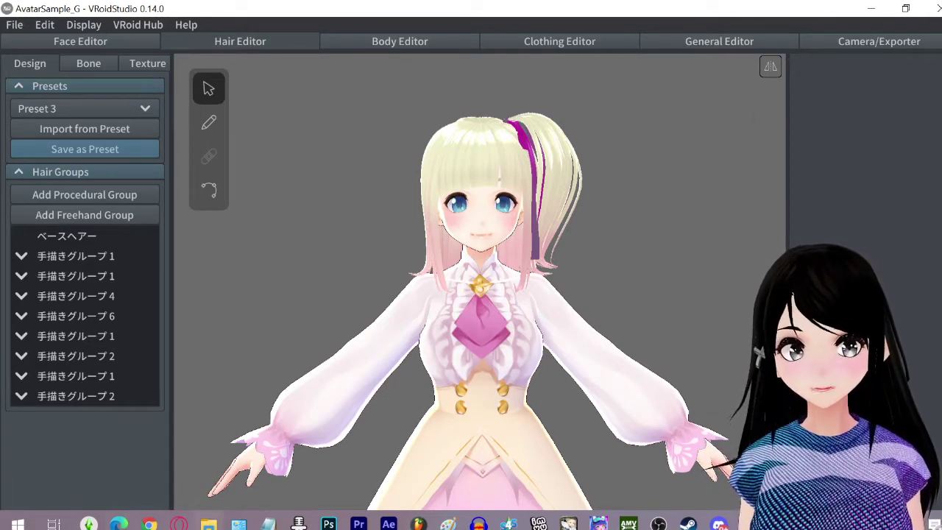
Step: Switch to File Explorer and open the account's profile folder inside Users on the C: drive
{"action": "key", "text": "alt+Tab"}
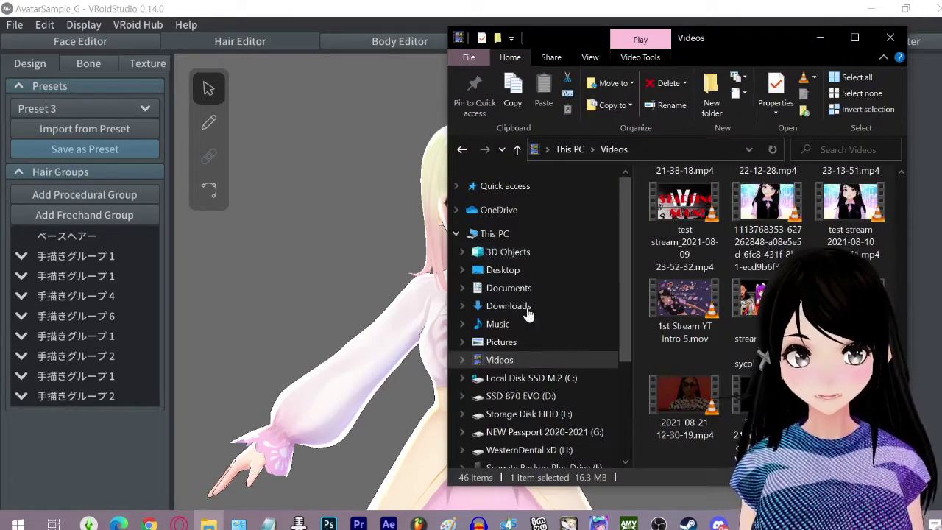
{"action": "left_click", "coordinate": [524, 378]}
{"action": "double_click", "coordinate": [676, 315]}
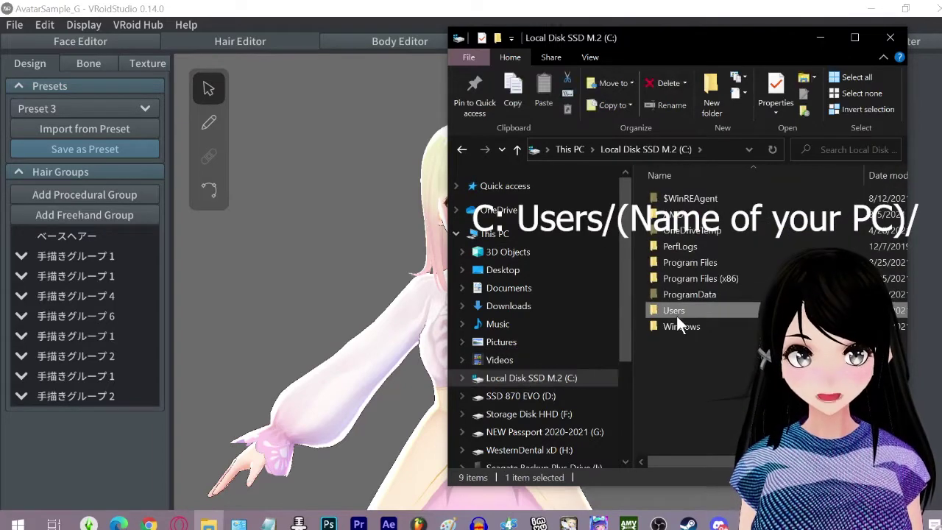
{"action": "double_click", "coordinate": [682, 215]}
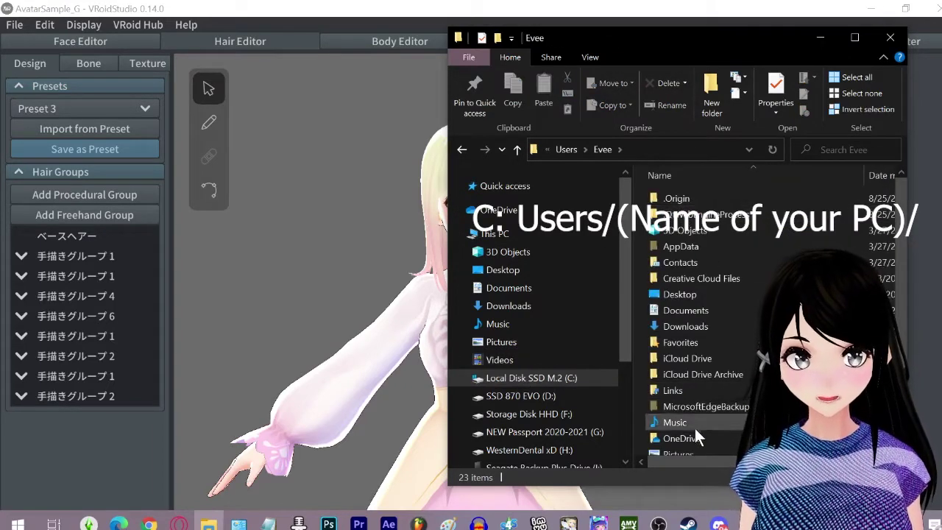
Step: Open the hair_presets folder under AppData, LocalLow, pixiv, VRoidStudio
{"action": "scroll", "coordinate": [706, 391], "scroll_direction": "down", "scroll_amount": 2}
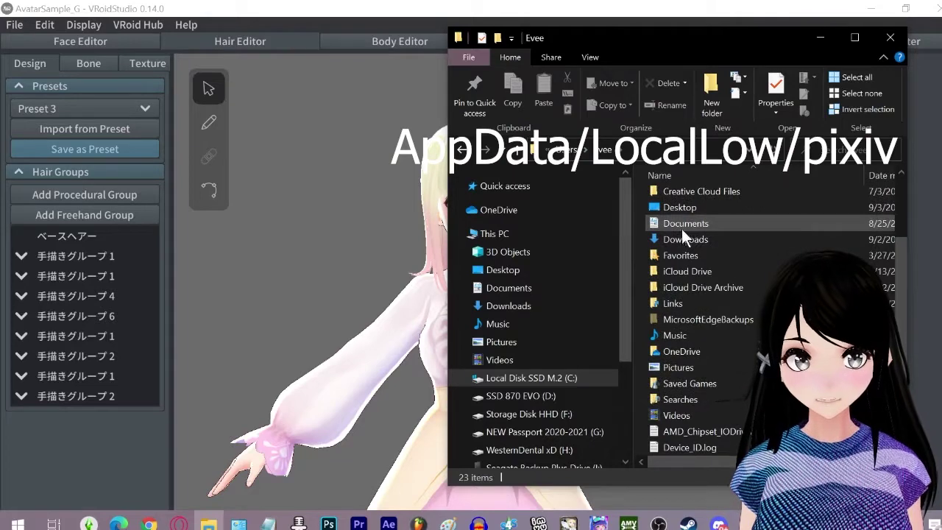
{"action": "scroll", "coordinate": [684, 228], "scroll_direction": "up", "scroll_amount": 1}
{"action": "double_click", "coordinate": [690, 193]}
{"action": "double_click", "coordinate": [694, 219]}
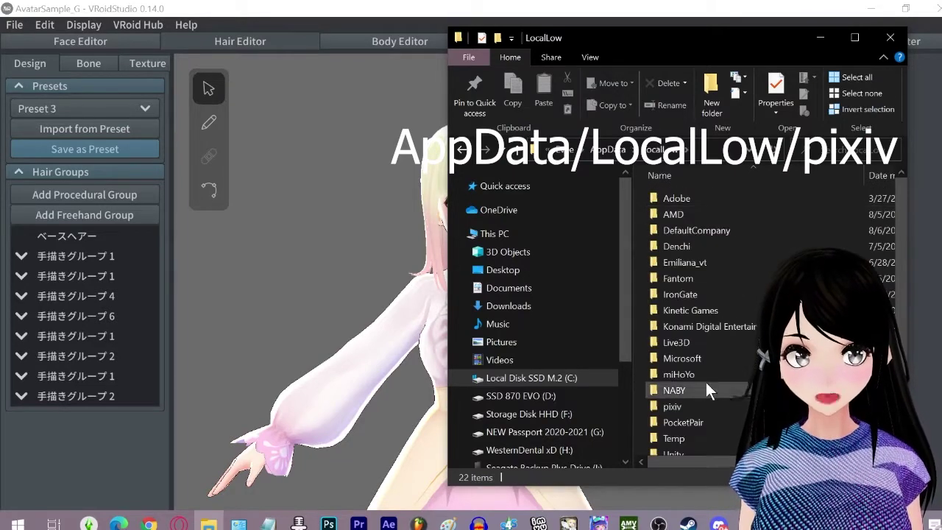
{"action": "double_click", "coordinate": [697, 405]}
{"action": "double_click", "coordinate": [684, 194]}
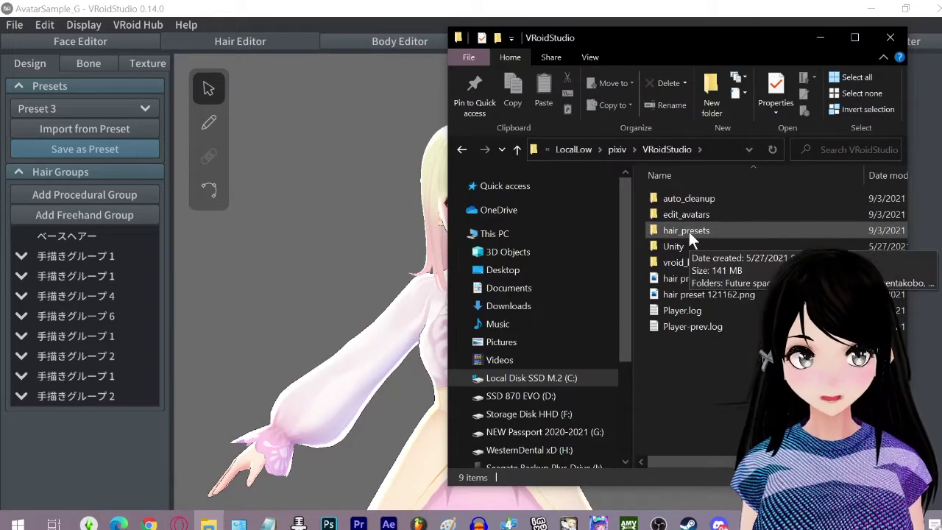
{"action": "double_click", "coordinate": [689, 231]}
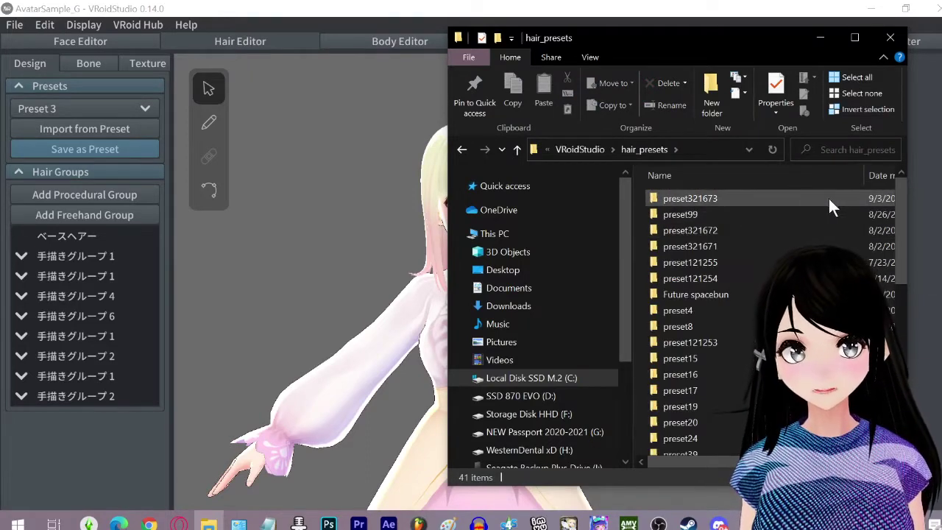
Step: Open the newest preset folder, preset321673, and examine its contents
{"action": "left_click", "coordinate": [699, 201]}
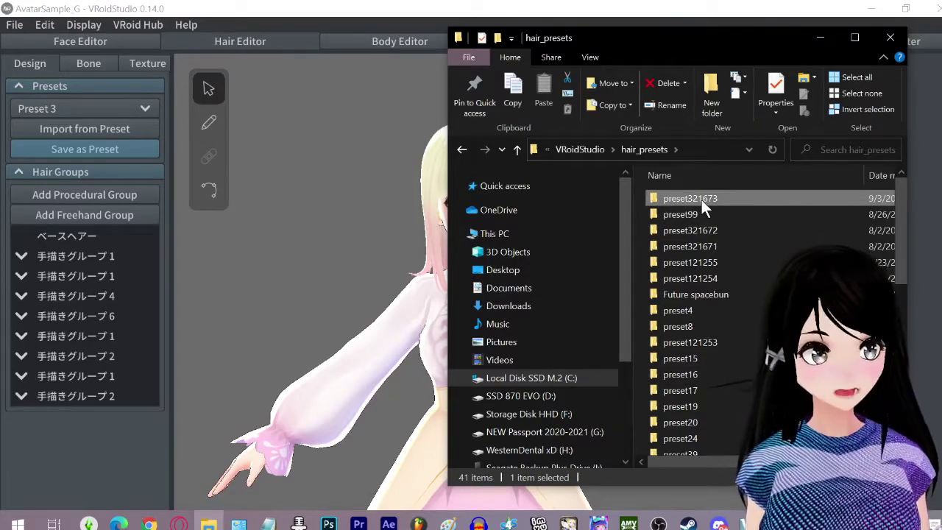
{"action": "mouse_move", "coordinate": [701, 199]}
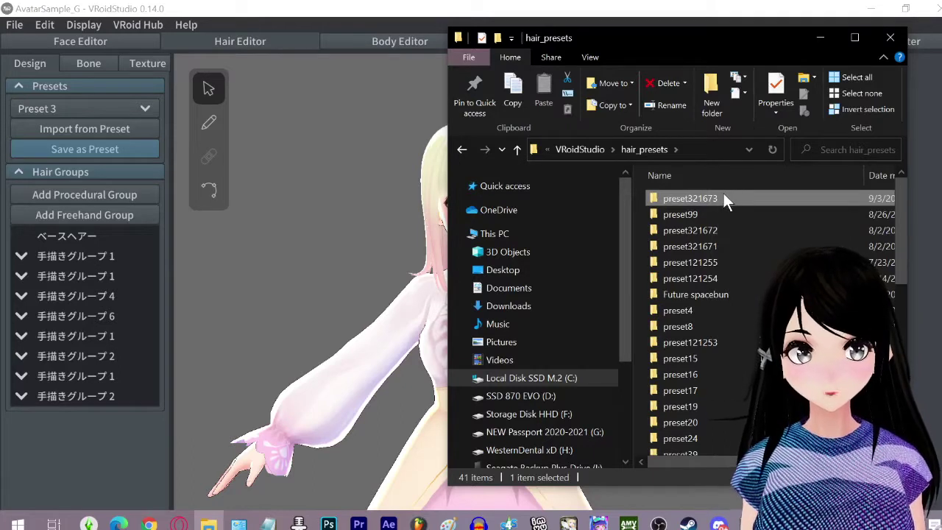
{"action": "double_click", "coordinate": [723, 195]}
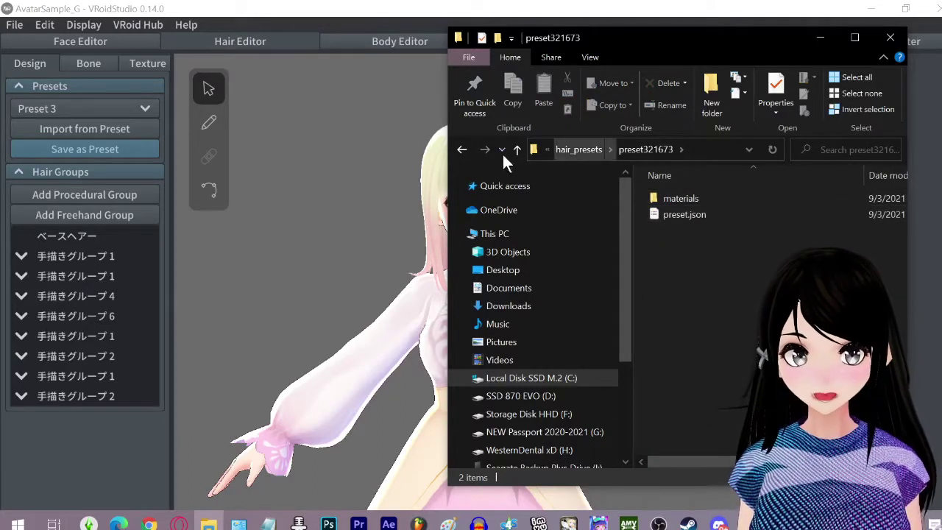
Step: Go back to hair_presets and compress the preset321673 folder into preset321673.rar
{"action": "left_click", "coordinate": [464, 148]}
{"action": "right_click", "coordinate": [665, 197]}
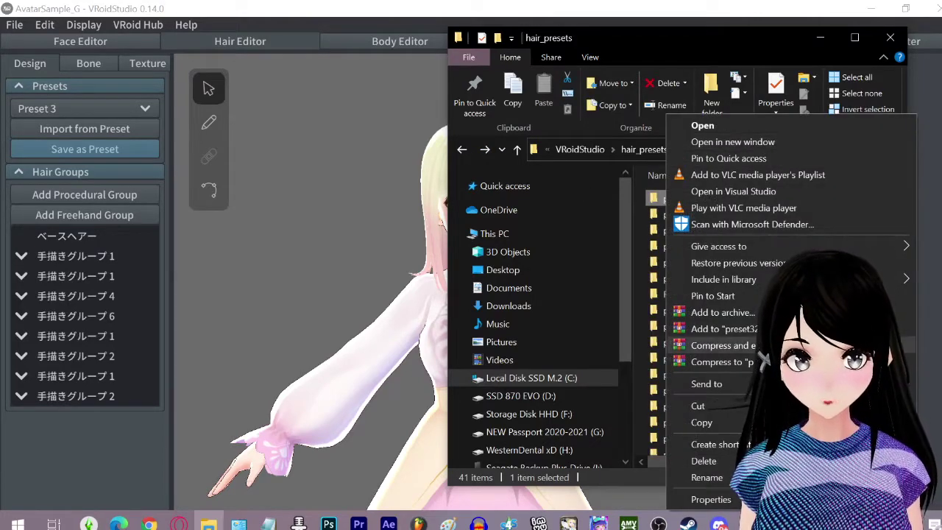
{"action": "left_click", "coordinate": [724, 328]}
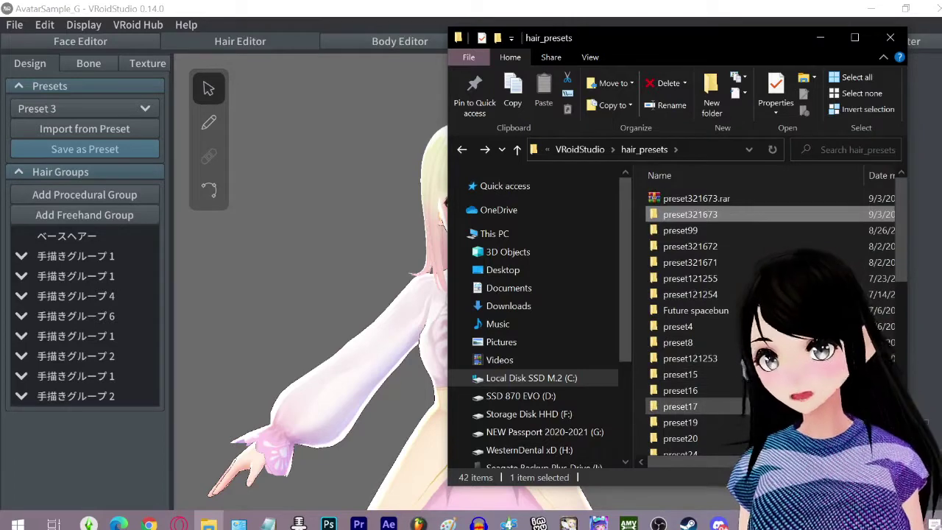
Step: Move the preset321673.rar archive from hair_presets to the Desktop
{"action": "left_click_drag", "start_coordinate": [900, 212], "coordinate": [899, 382]}
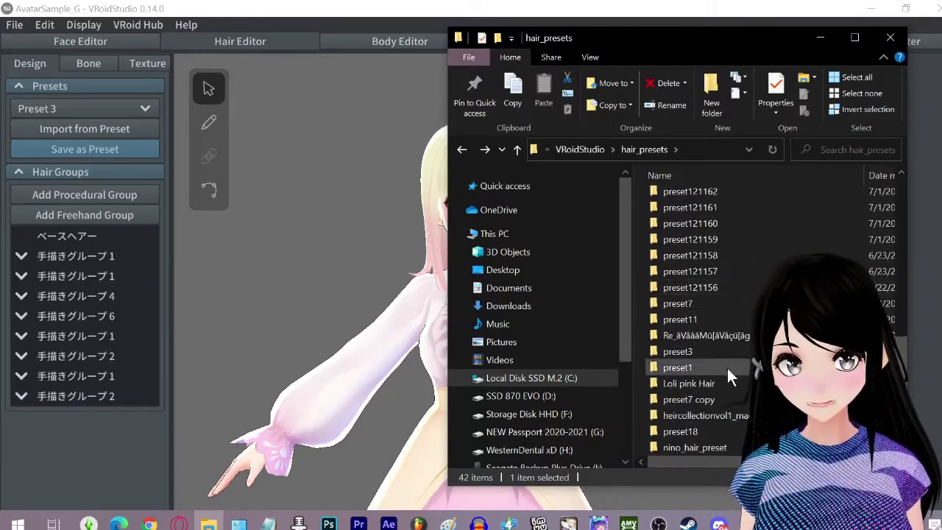
{"action": "scroll", "coordinate": [727, 368], "scroll_direction": "up", "scroll_amount": 9}
{"action": "left_click", "coordinate": [708, 199]}
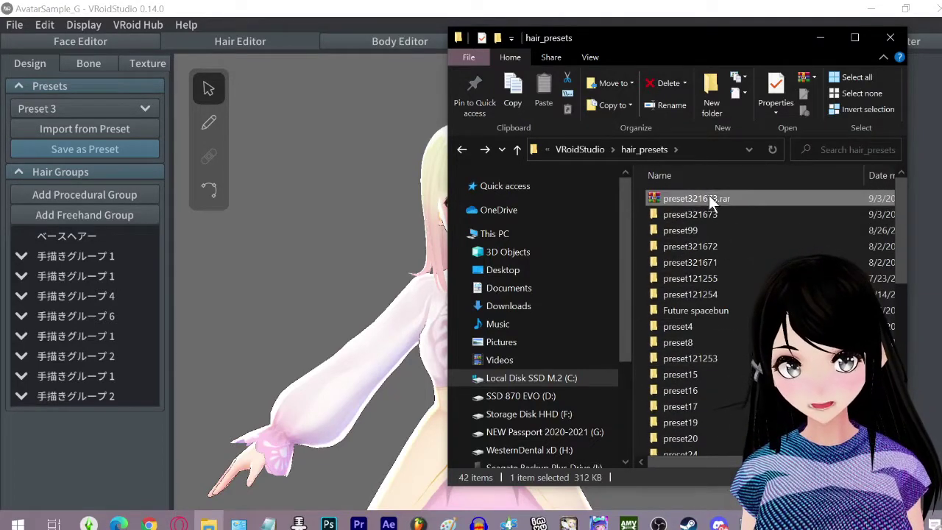
{"action": "left_click_drag", "start_coordinate": [709, 198], "coordinate": [531, 272]}
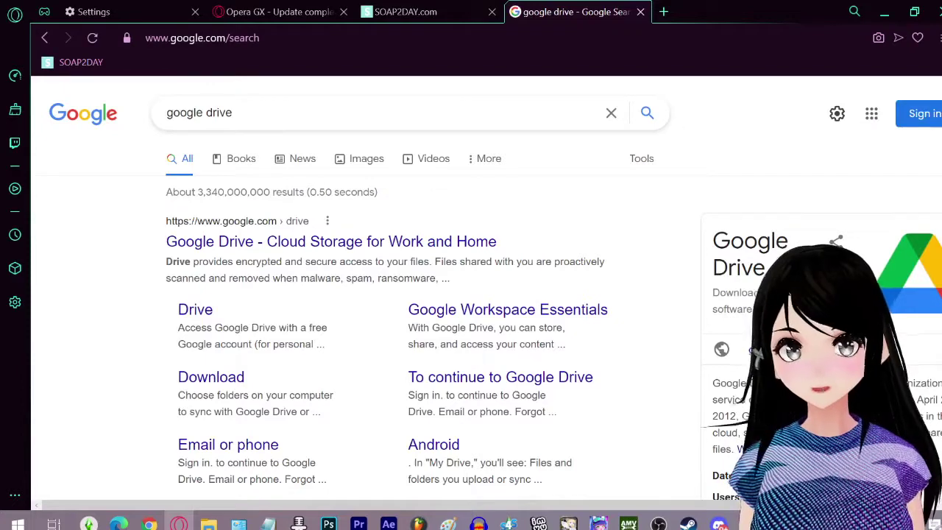
Step: Open the Google Drive home page from the web search results and look it over
{"action": "left_click", "coordinate": [205, 314]}
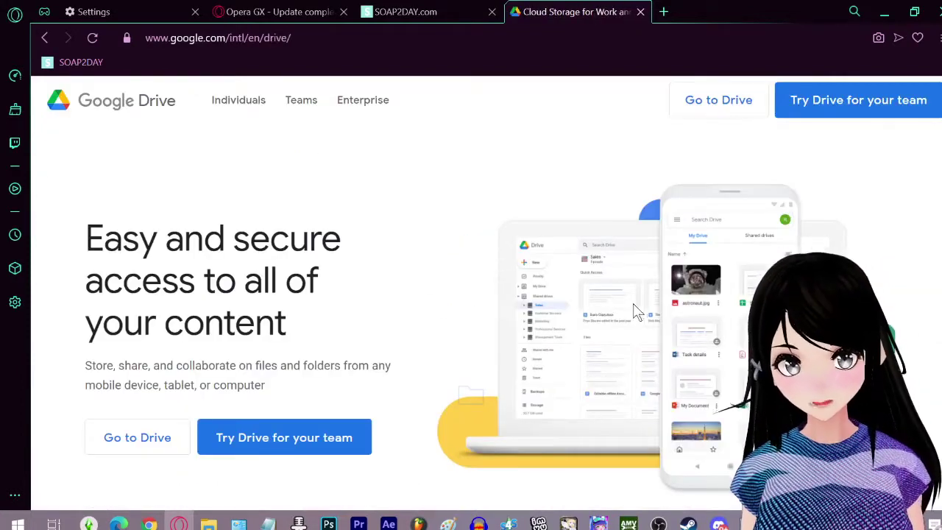
{"action": "scroll", "coordinate": [448, 315], "scroll_direction": "down", "scroll_amount": 2}
{"action": "scroll", "coordinate": [465, 180], "scroll_direction": "up", "scroll_amount": 2}
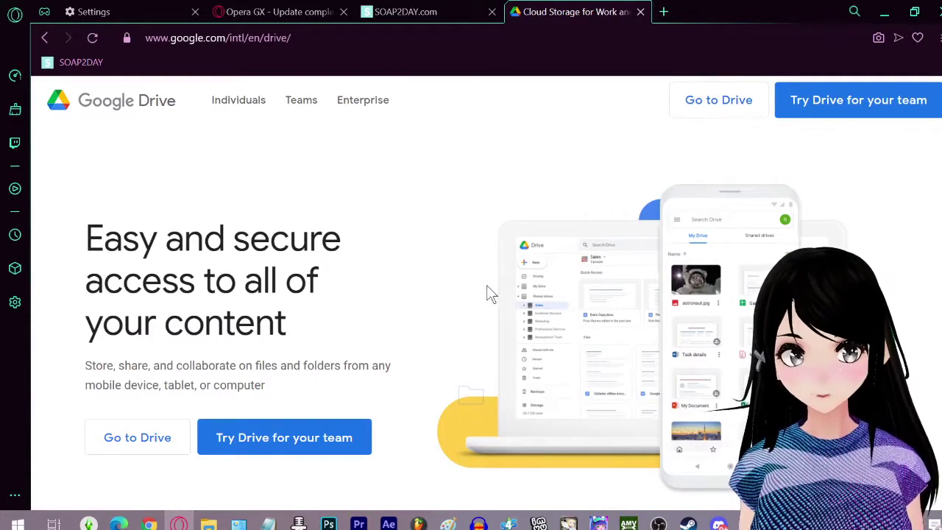
{"action": "scroll", "coordinate": [388, 265], "scroll_direction": "down", "scroll_amount": 1}
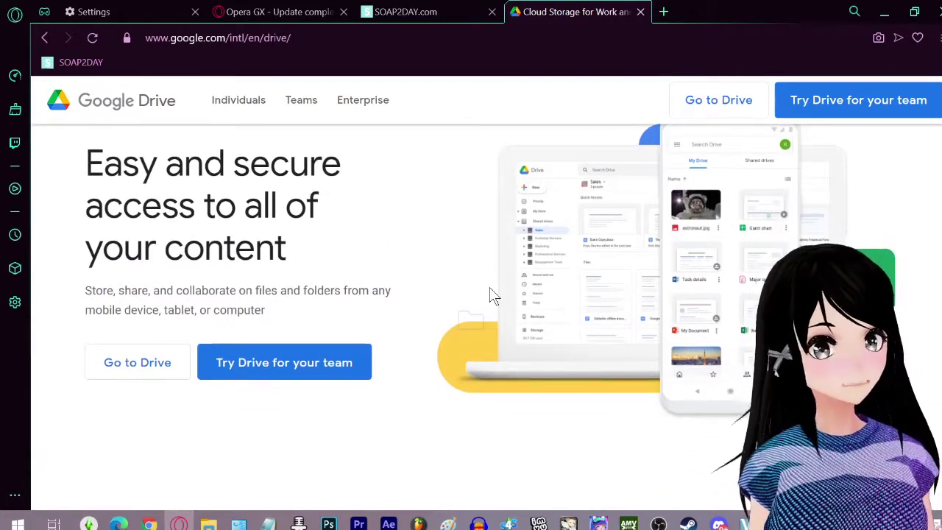
{"action": "scroll", "coordinate": [382, 282], "scroll_direction": "up", "scroll_amount": 1}
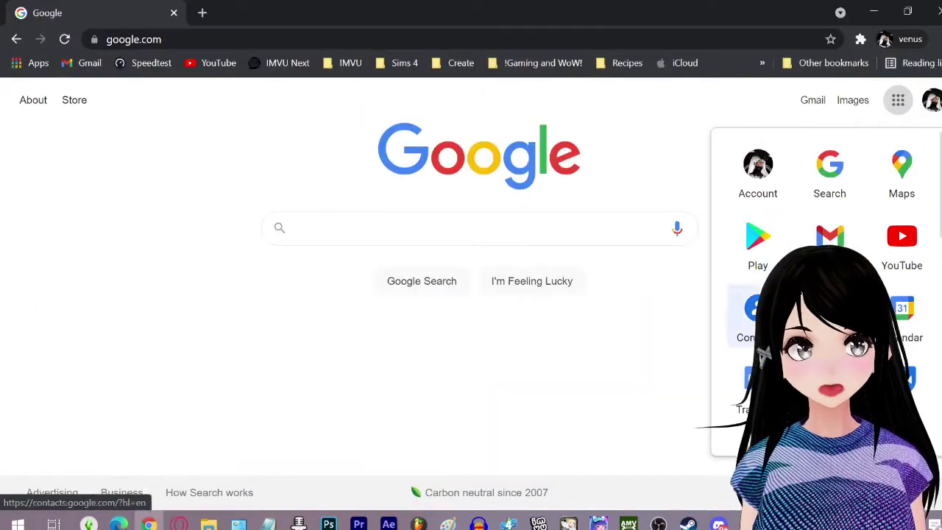
Step: Open Google Drive in Chrome and upload the preset321673.rar file from the Desktop to My Drive
{"action": "left_click", "coordinate": [829, 308]}
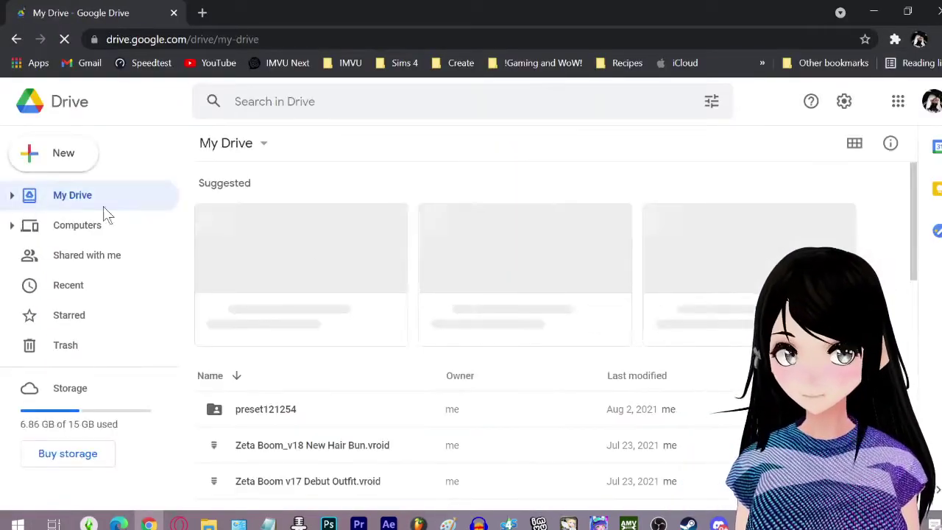
{"action": "left_click", "coordinate": [64, 158]}
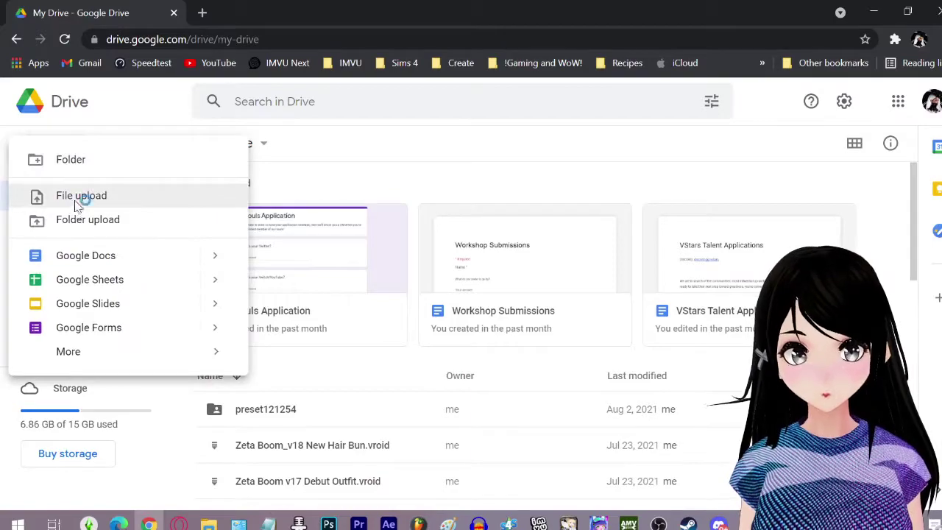
{"action": "left_click", "coordinate": [74, 196]}
{"action": "left_click", "coordinate": [415, 193]}
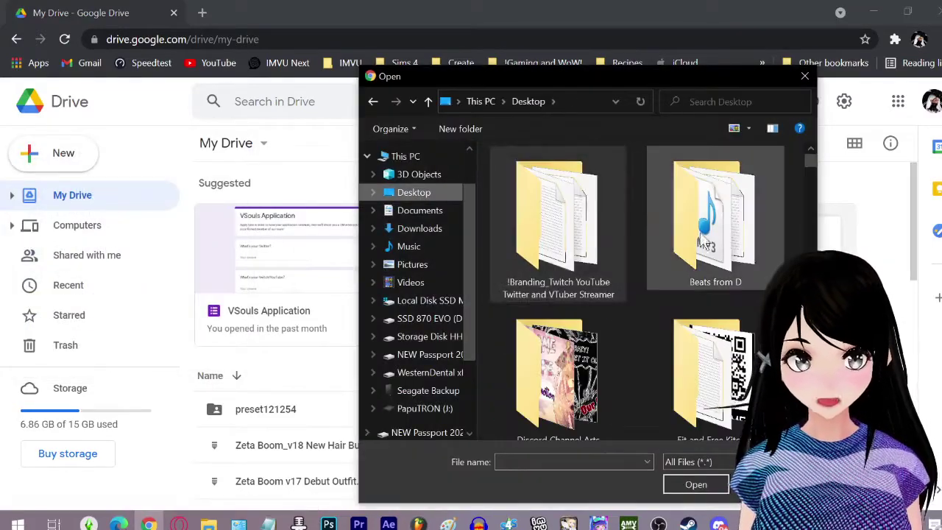
{"action": "left_click_drag", "start_coordinate": [810, 162], "coordinate": [825, 329]}
{"action": "left_click", "coordinate": [676, 484]}
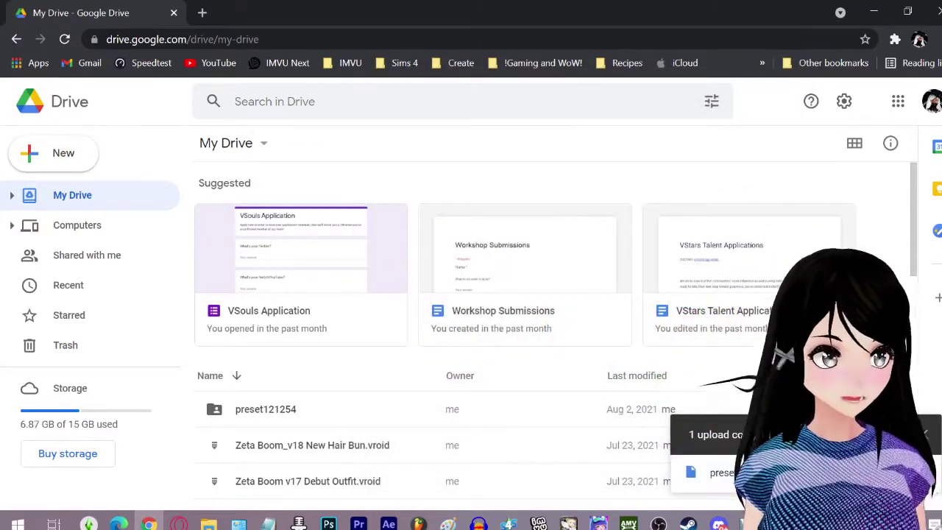
Step: Dismiss the upload notice and open the link sharing settings of the preset121254 folder
{"action": "left_click", "coordinate": [334, 422]}
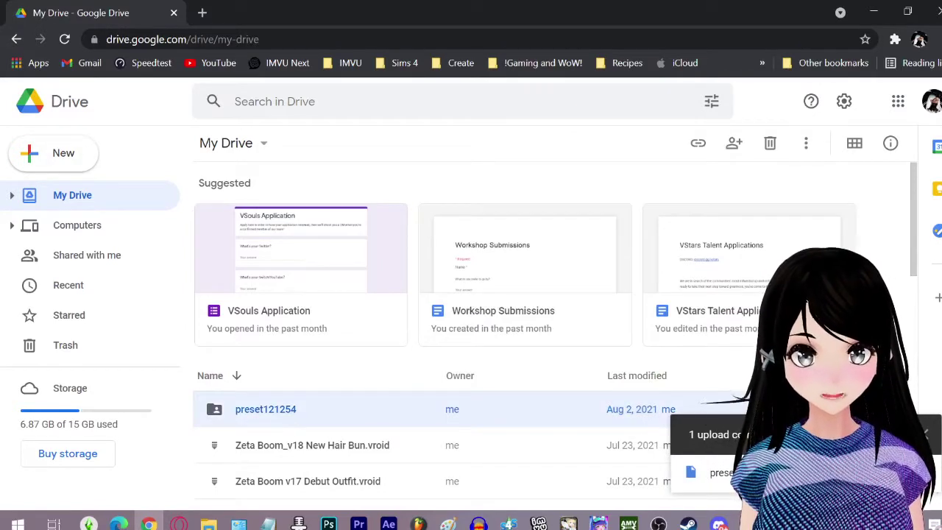
{"action": "left_click", "coordinate": [923, 434]}
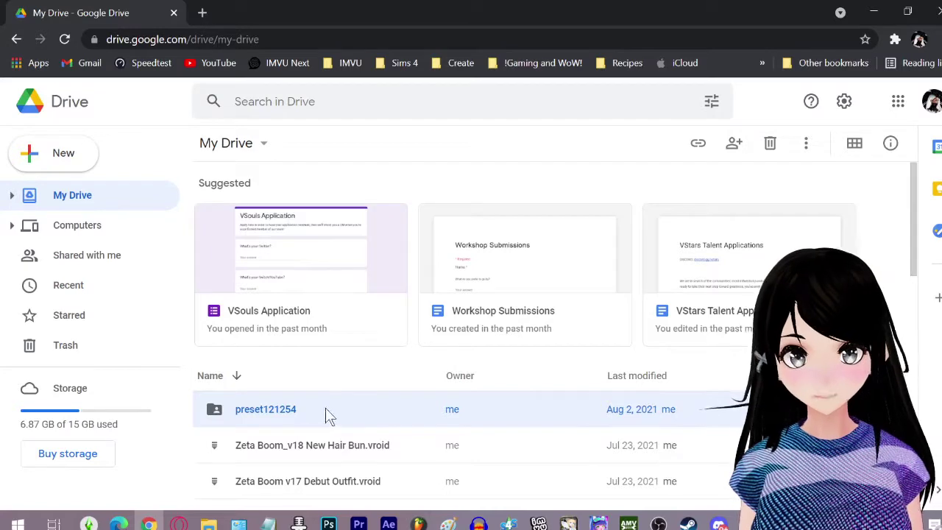
{"action": "right_click", "coordinate": [265, 416]}
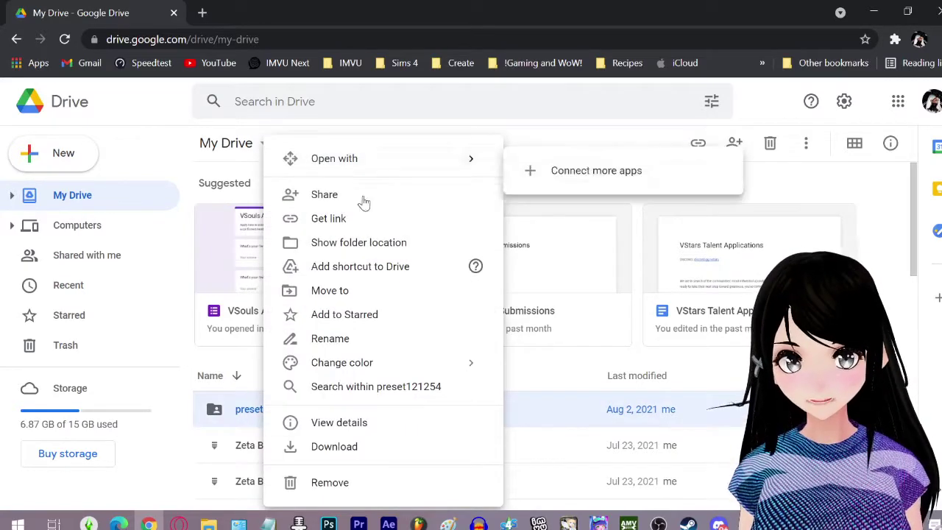
{"action": "left_click", "coordinate": [344, 222]}
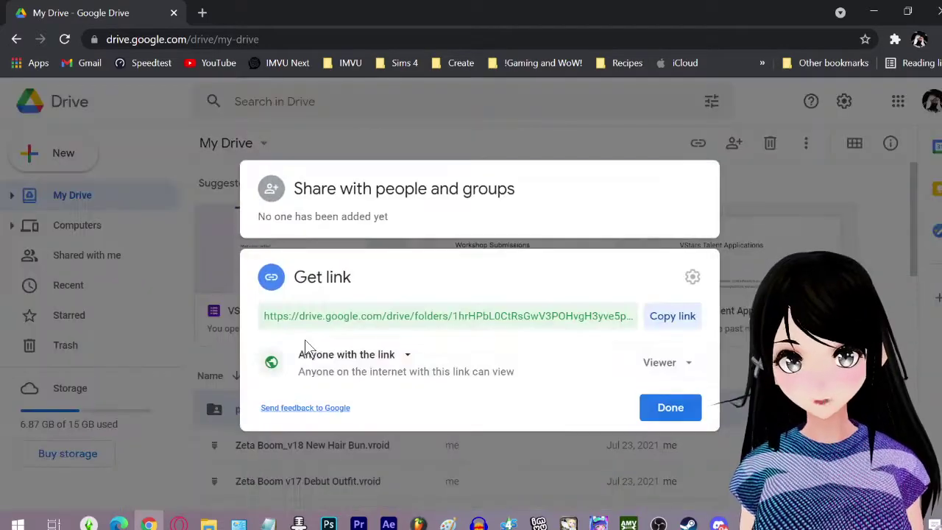
Step: Check that general access is Anyone with the link, copy the folder's sharing link and close the sharing settings
{"action": "left_click", "coordinate": [368, 357]}
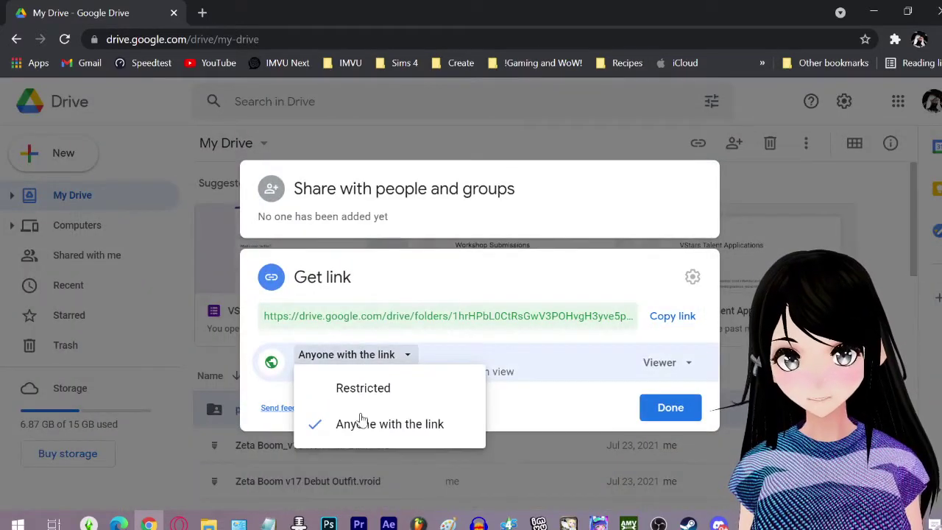
{"action": "left_click", "coordinate": [364, 360]}
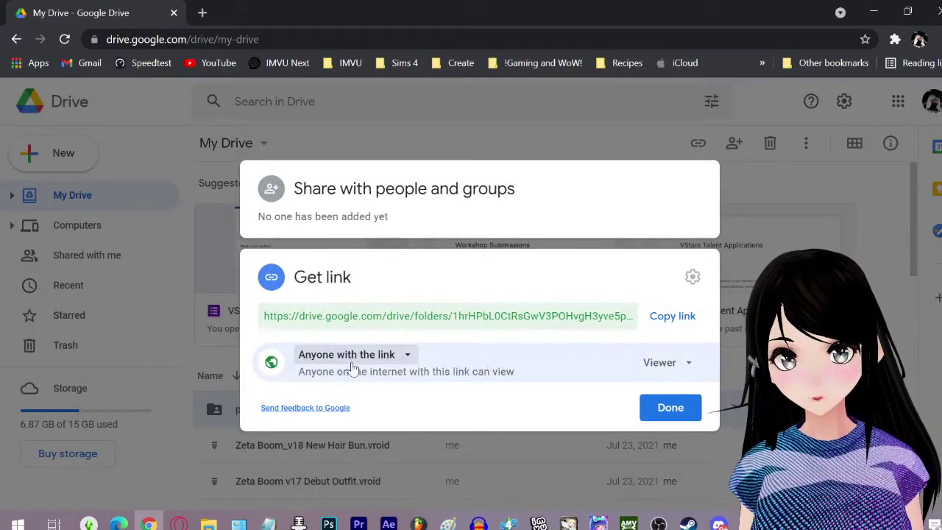
{"action": "left_click", "coordinate": [660, 317]}
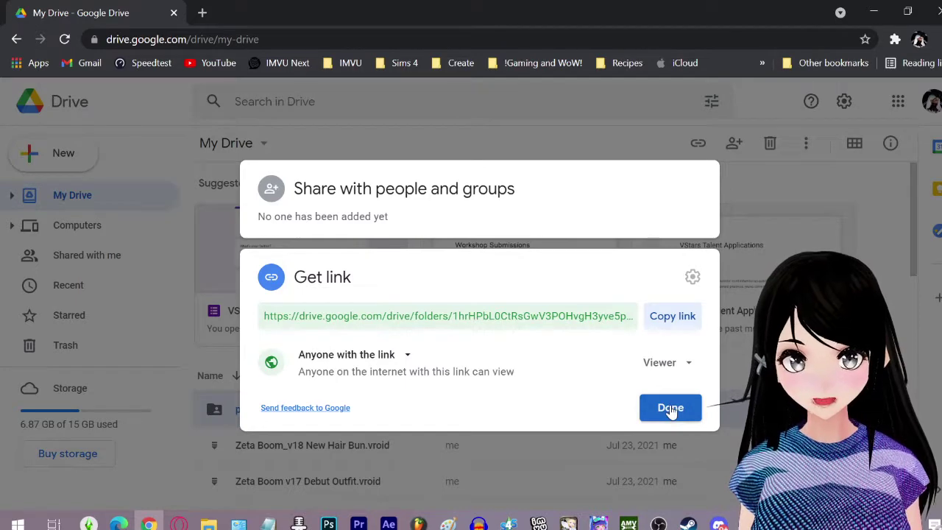
{"action": "left_click", "coordinate": [670, 408]}
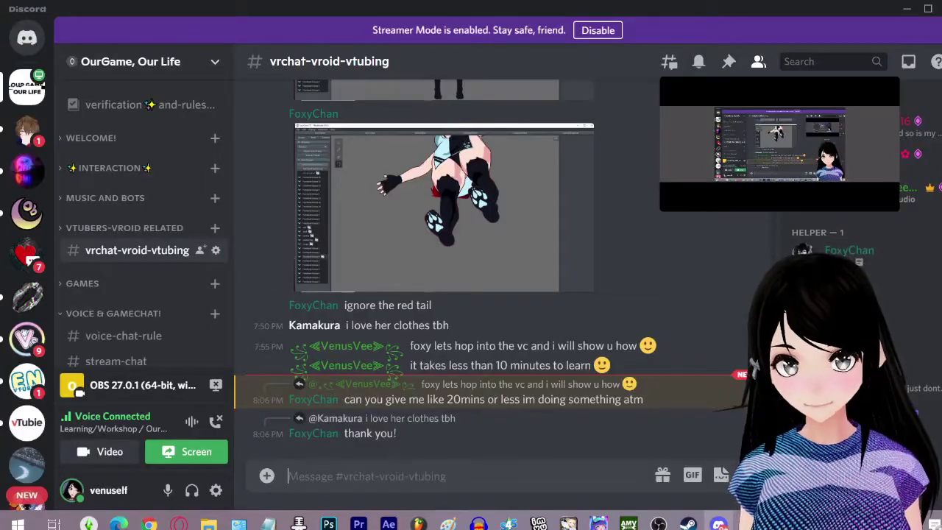
Step: Switch to Discord and post the copied Drive link in the vrchat-vroid-vtubing channel
{"action": "key", "text": "ctrl+v"}
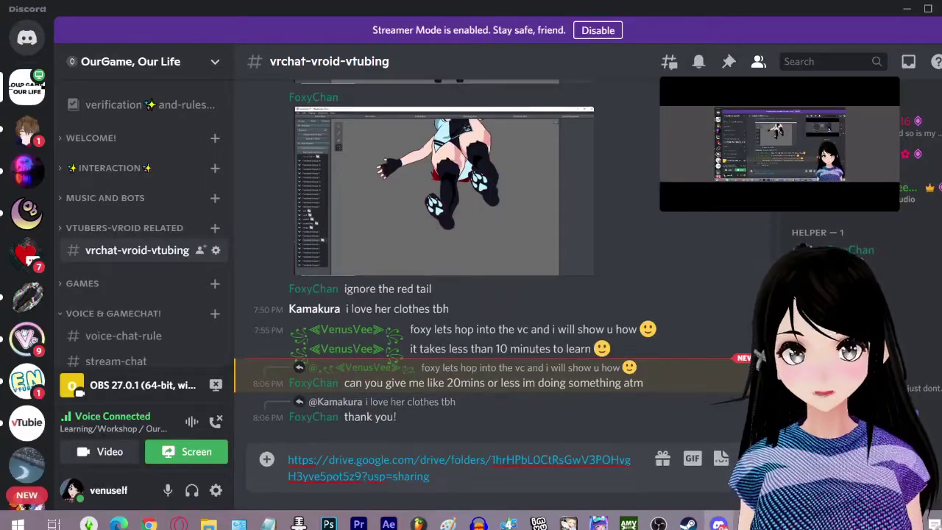
{"action": "key", "text": "Return"}
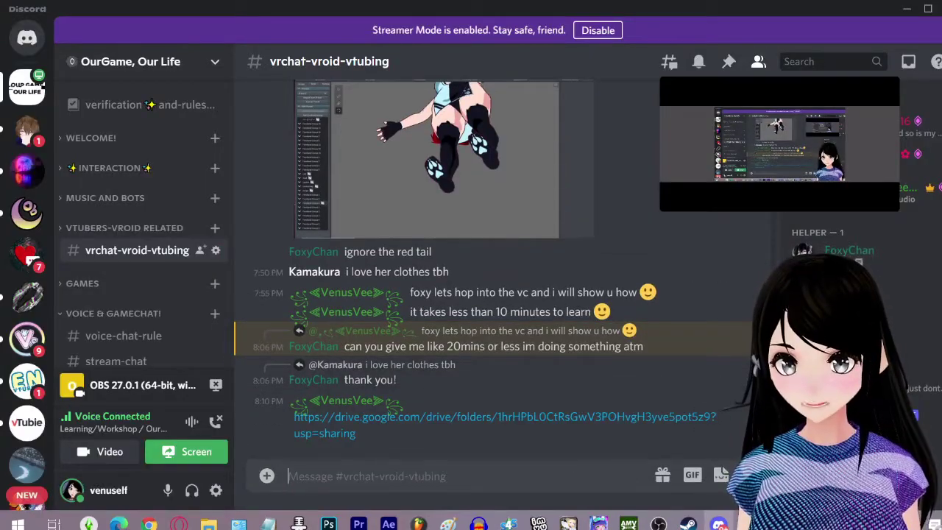
Step: Post the message "example" below the shared Drive link in the vrchat-vroid-vtubing channel
{"action": "scroll", "coordinate": [196, 353], "scroll_direction": "down", "scroll_amount": 2}
{"action": "mouse_move", "coordinate": [195, 354]}
{"action": "scroll", "coordinate": [194, 360], "scroll_direction": "down", "scroll_amount": 1}
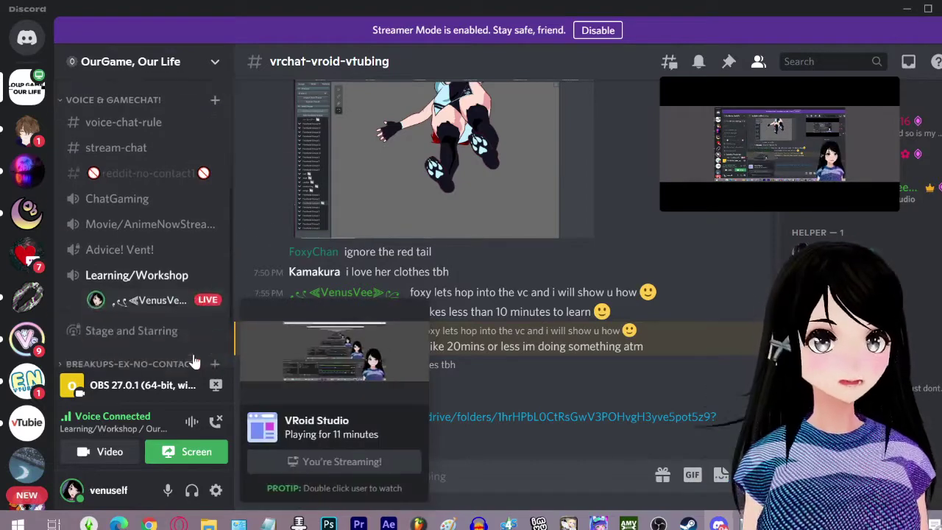
{"action": "scroll", "coordinate": [195, 357], "scroll_direction": "up", "scroll_amount": 3}
{"action": "type", "text": "example"}
{"action": "key", "text": "Return"}
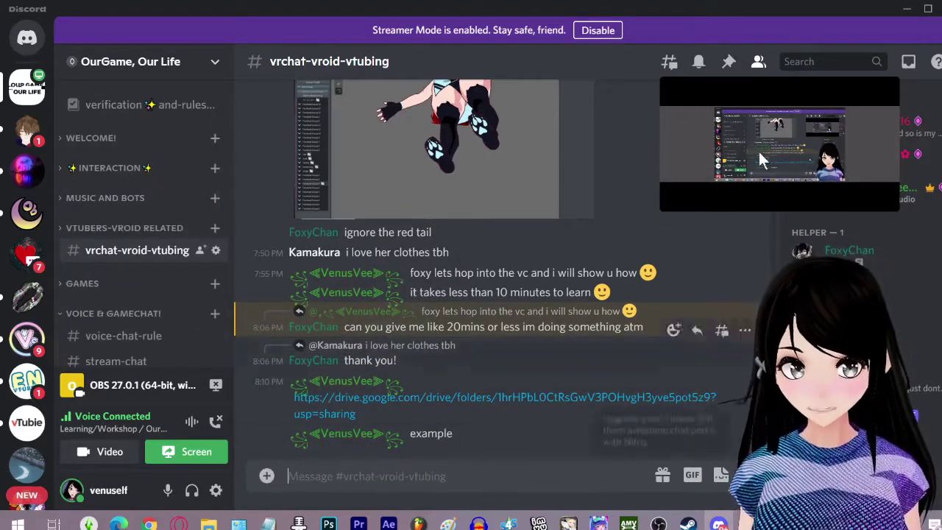
Step: Switch to File Explorer, go up from the hair_presets folder to AppData and reopen the LocalLow folder
{"action": "left_click", "coordinate": [209, 523]}
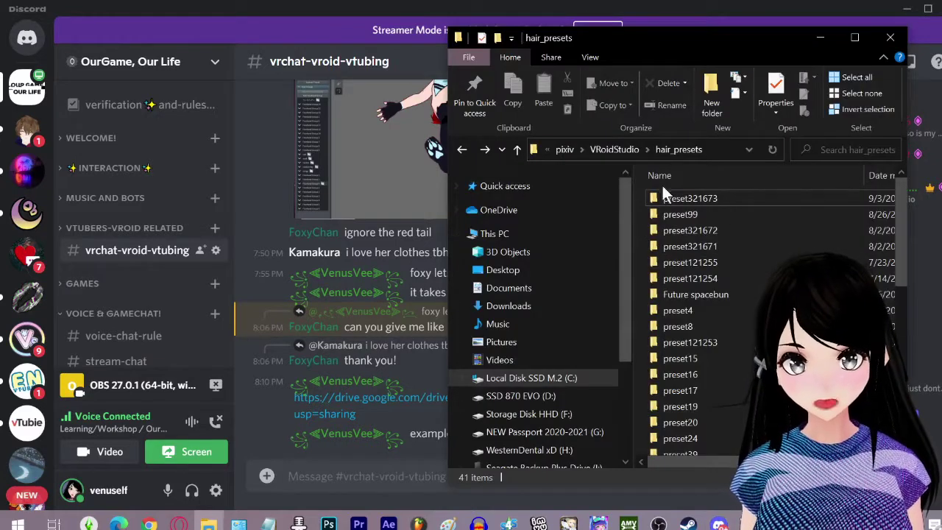
{"action": "left_click", "coordinate": [603, 146]}
{"action": "left_click", "coordinate": [596, 147]}
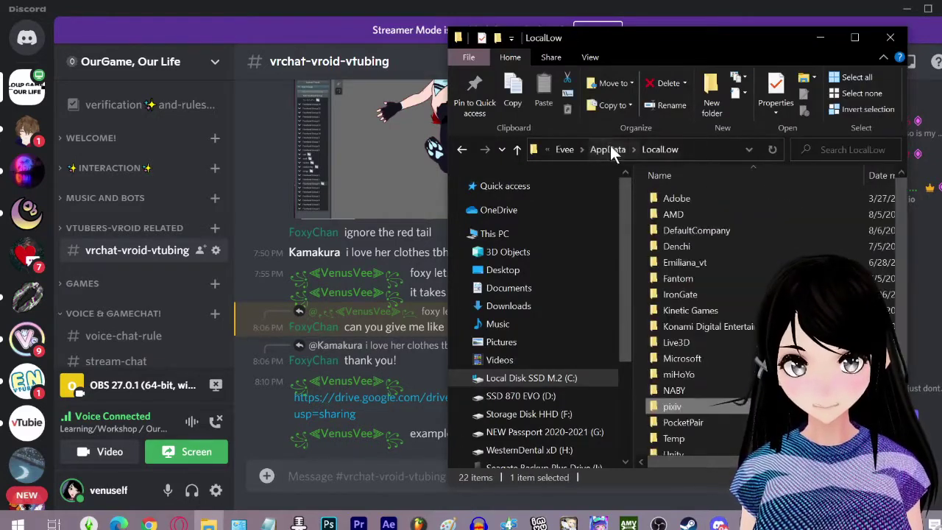
{"action": "left_click", "coordinate": [607, 149]}
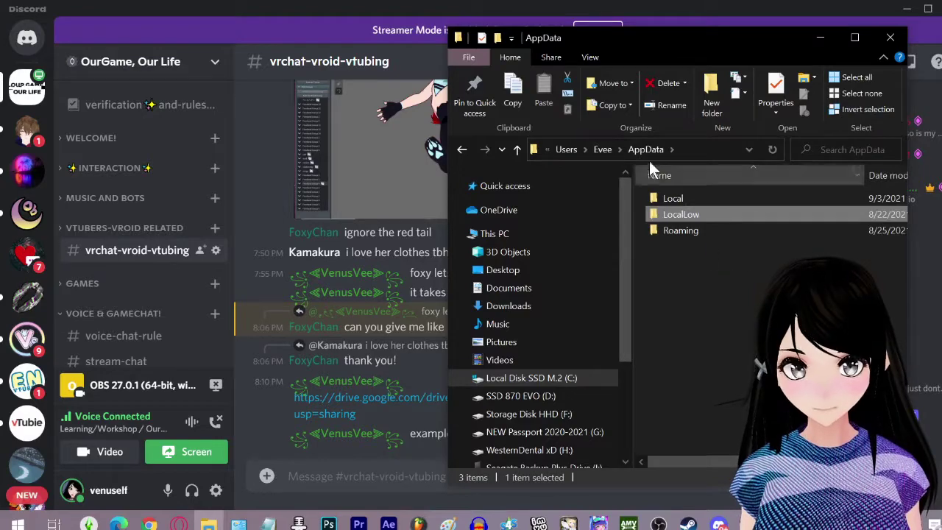
{"action": "double_click", "coordinate": [661, 216]}
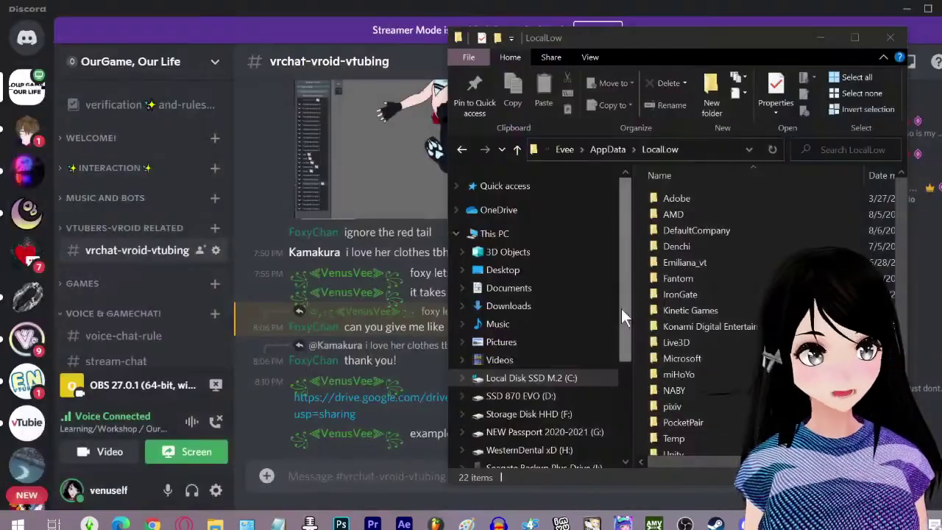
{"action": "key", "text": "n"}
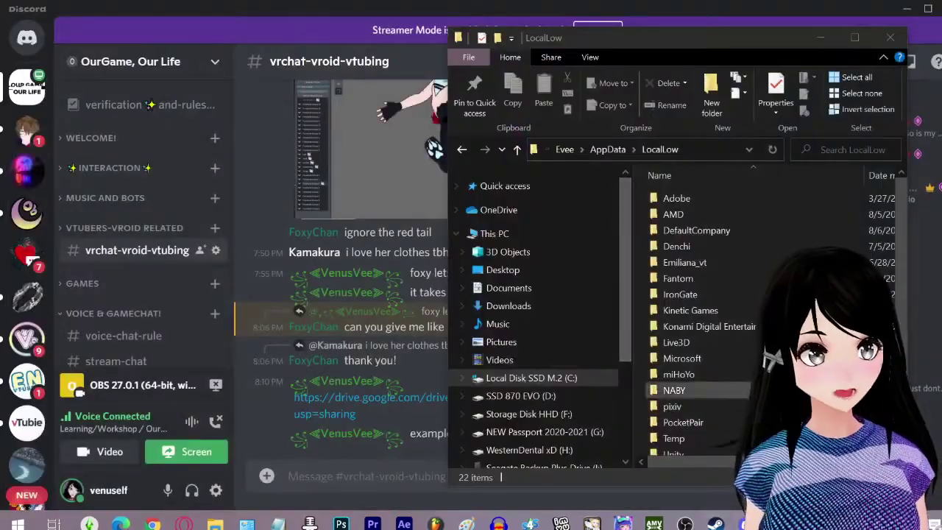
Step: Switch to VRoid Studio, open the AvatarSample_G sample model and go to its hair editor
{"action": "left_click", "coordinate": [851, 38]}
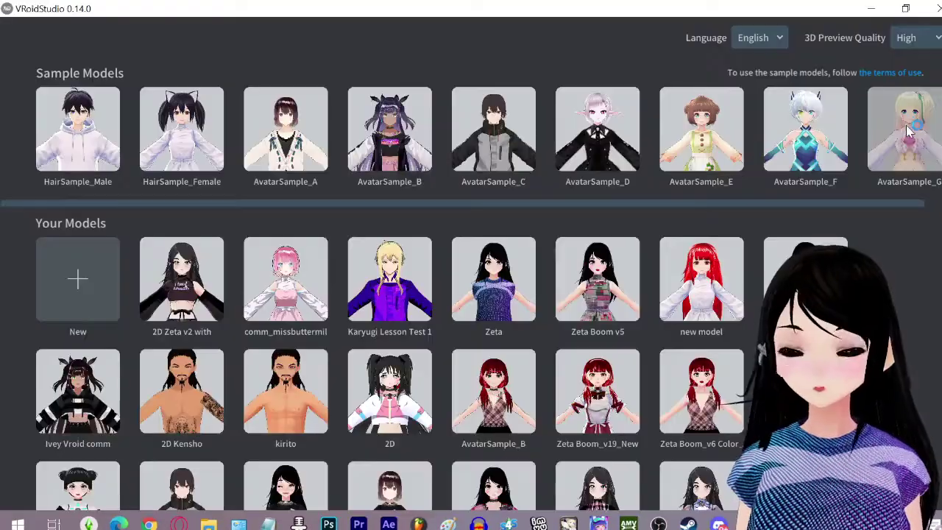
{"action": "left_click", "coordinate": [910, 130]}
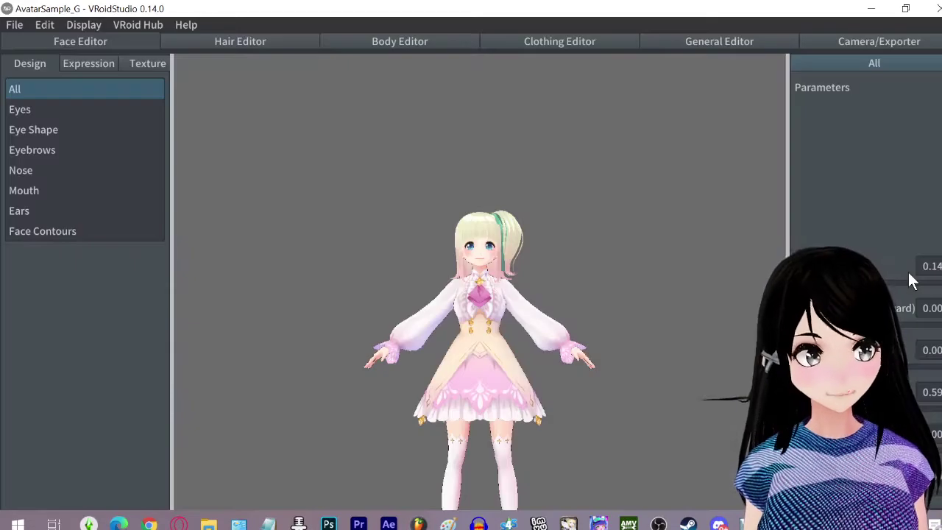
{"action": "left_click", "coordinate": [222, 44]}
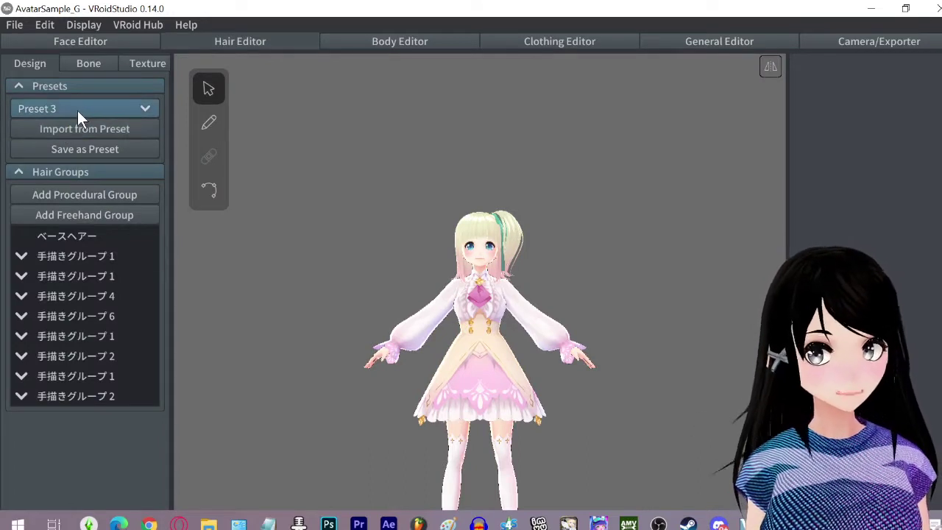
Step: Choose hair preset 321673 and import it onto the AvatarSample_G model
{"action": "left_click", "coordinate": [77, 109]}
{"action": "scroll", "coordinate": [96, 195], "scroll_direction": "down", "scroll_amount": 10}
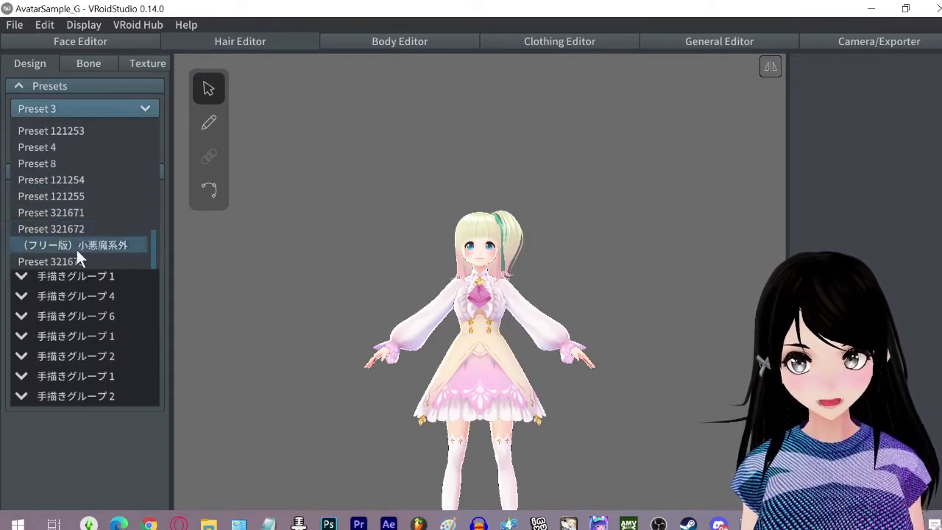
{"action": "left_click", "coordinate": [63, 261]}
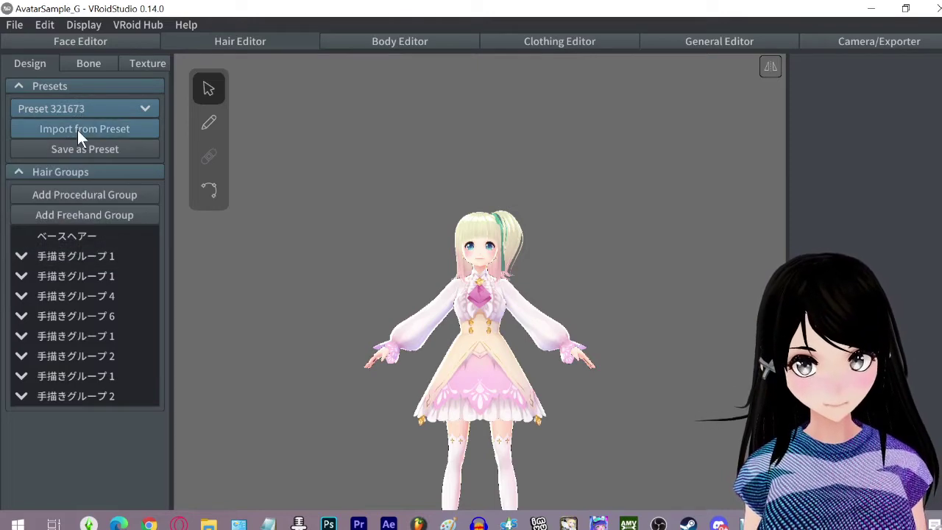
{"action": "left_click", "coordinate": [77, 130]}
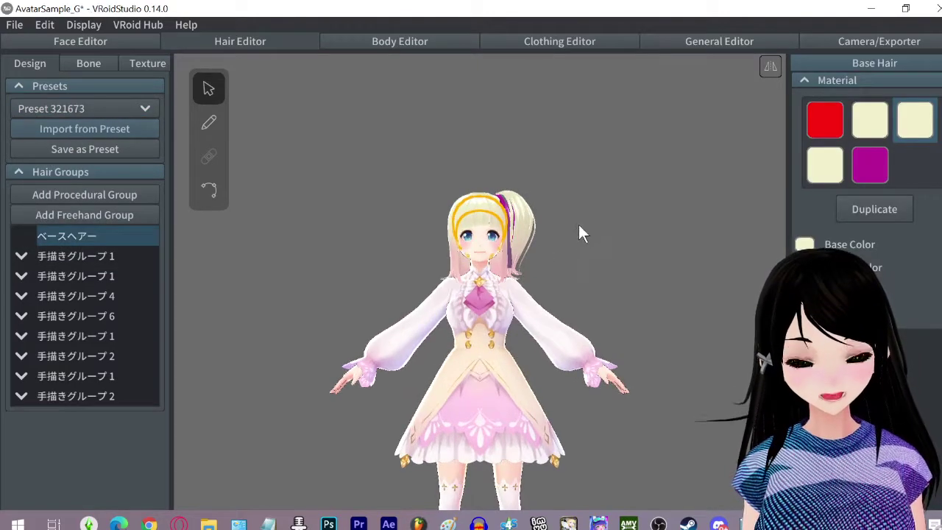
{"action": "scroll", "coordinate": [579, 225], "scroll_direction": "up", "scroll_amount": 5}
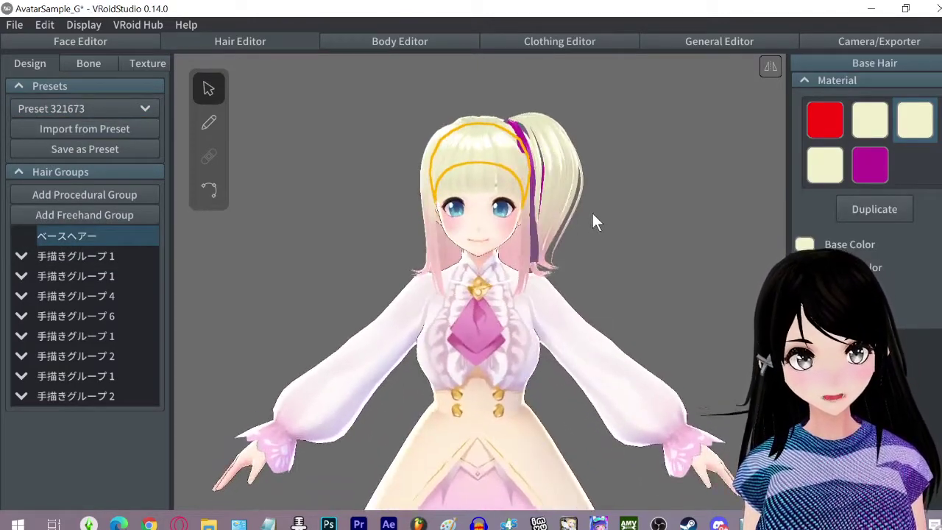
{"action": "scroll", "coordinate": [593, 213], "scroll_direction": "up", "scroll_amount": 2}
{"action": "mouse_move", "coordinate": [649, 199]}
{"action": "right_mouse_down"}
{"action": "mouse_move", "coordinate": [612, 203]}
{"action": "mouse_move", "coordinate": [651, 196]}
{"action": "right_mouse_up"}
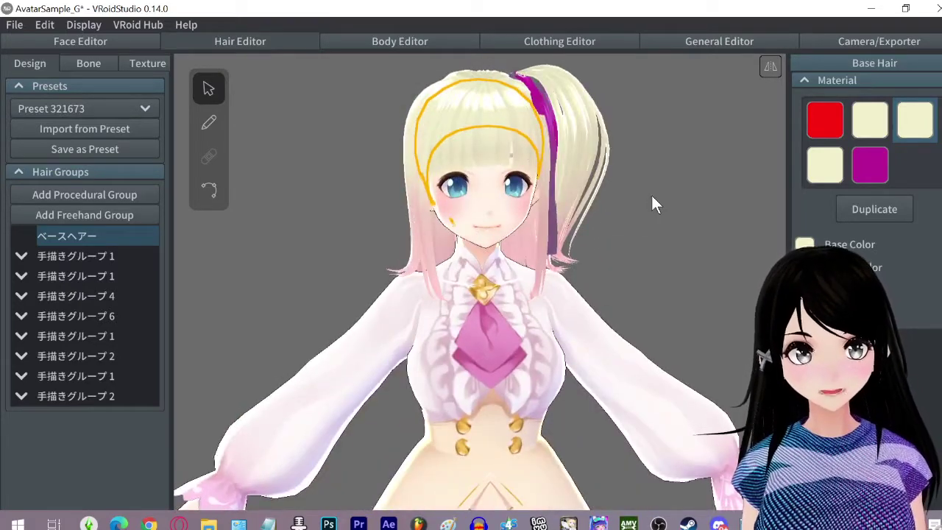